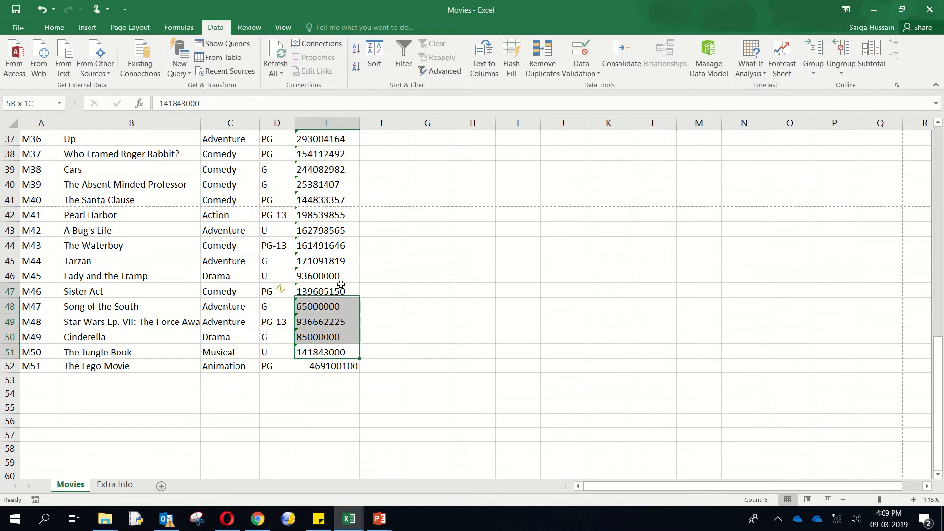
# Check the number formats of the Total earnings cells for The Jungle Book (E51) and The Lego Movie (E52).
pyautogui.click(341, 352)
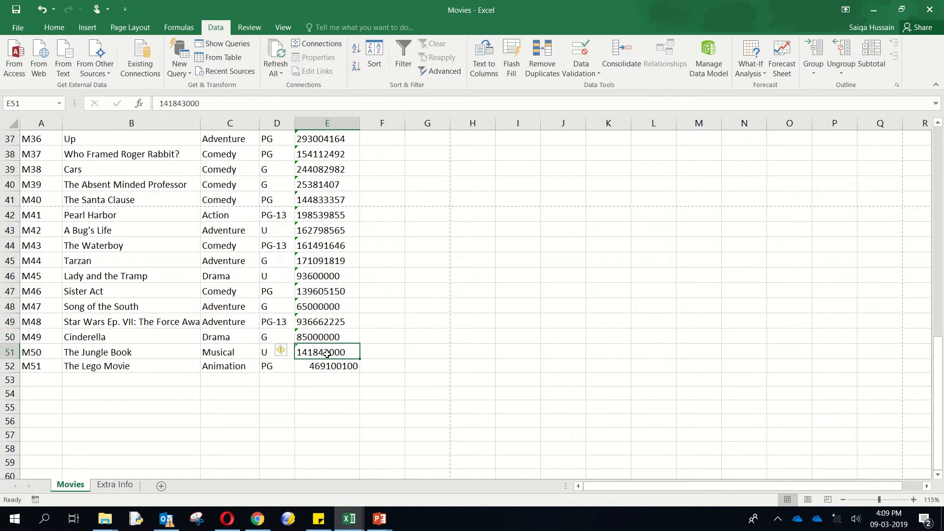
pyautogui.rightClick(343, 352)
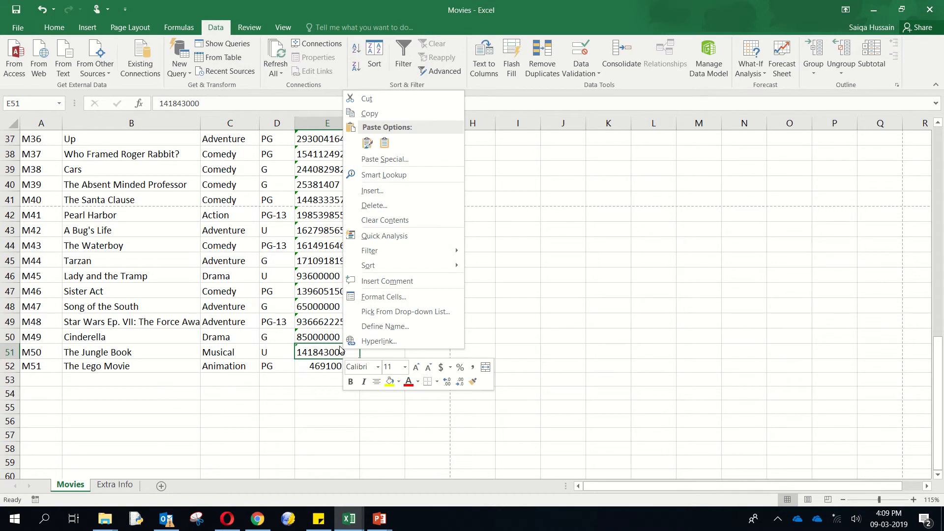
pyautogui.click(382, 296)
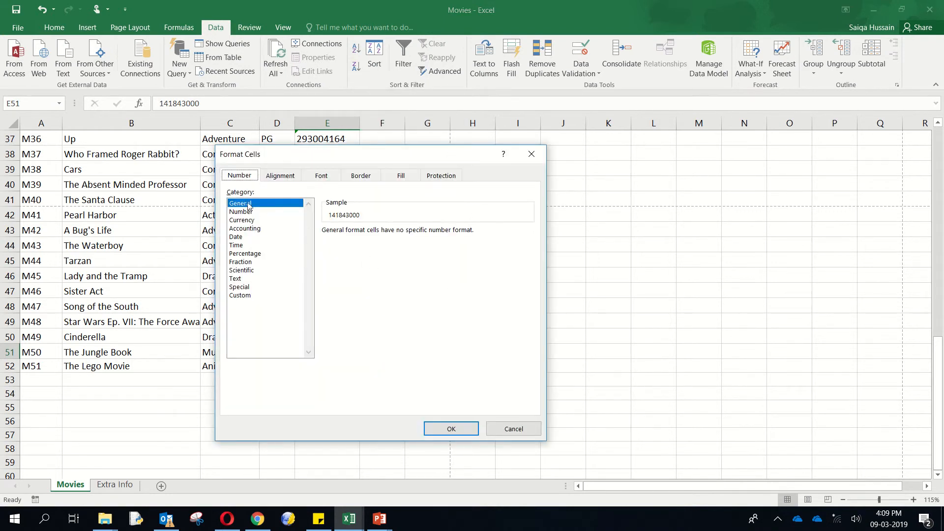
pyautogui.click(506, 430)
pyautogui.click(340, 364)
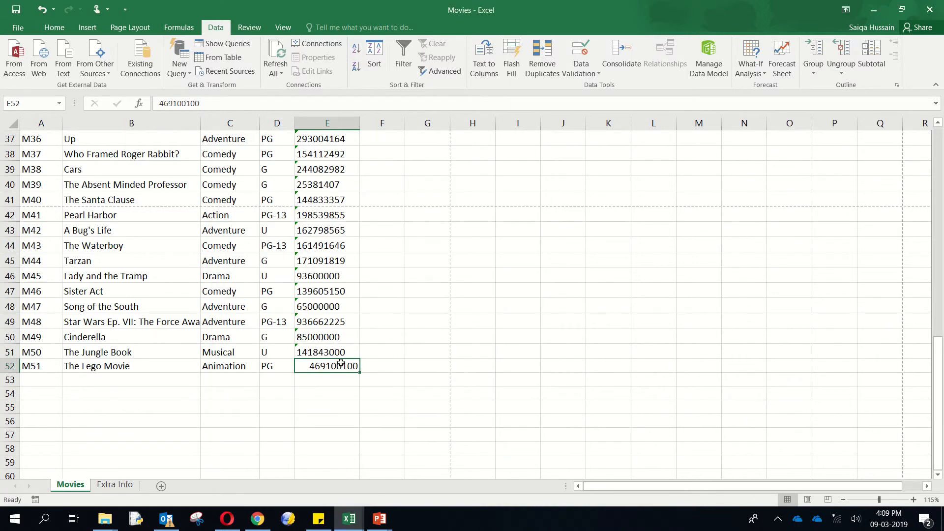
pyautogui.rightClick(338, 366)
pyautogui.click(424, 317)
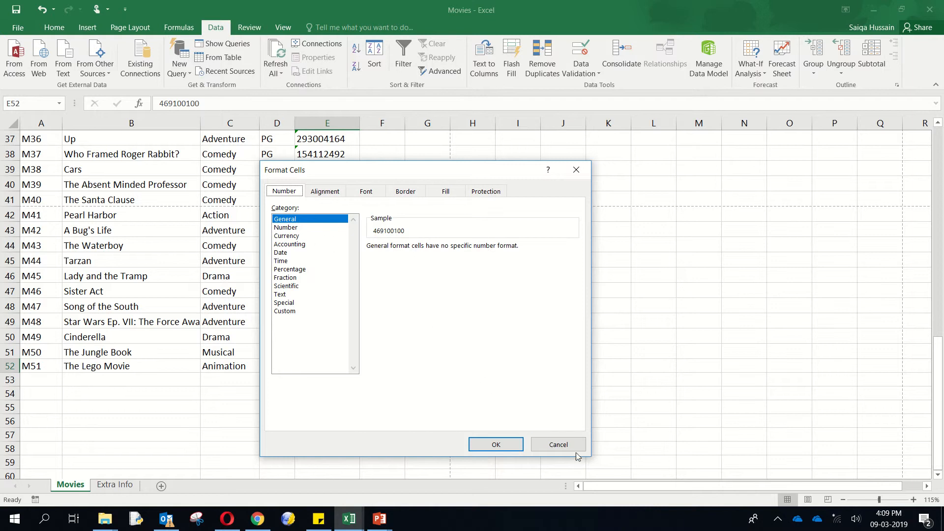
pyautogui.click(570, 447)
pyautogui.click(277, 421)
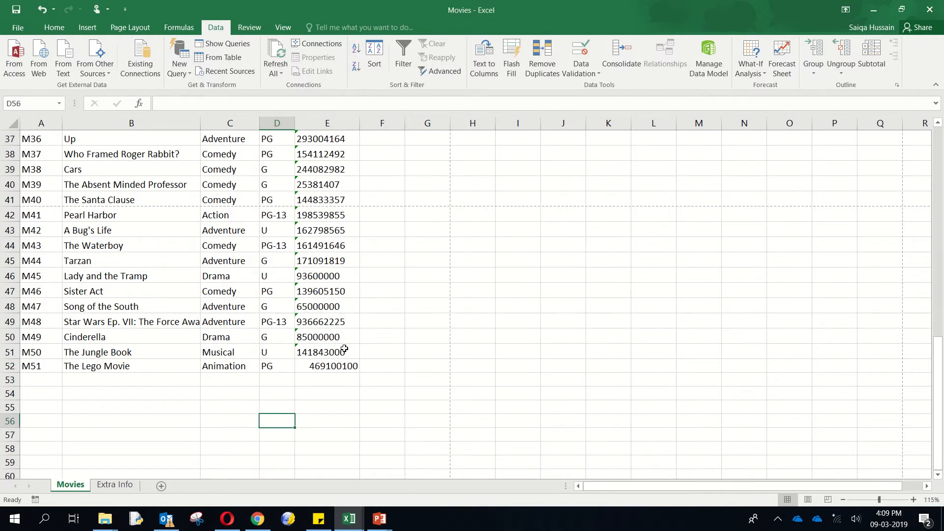
# Format the Total earnings values in E2:E52 as Number with 0 decimal places.
pyautogui.moveTo(331, 369); pyautogui.dragTo(336, 156)
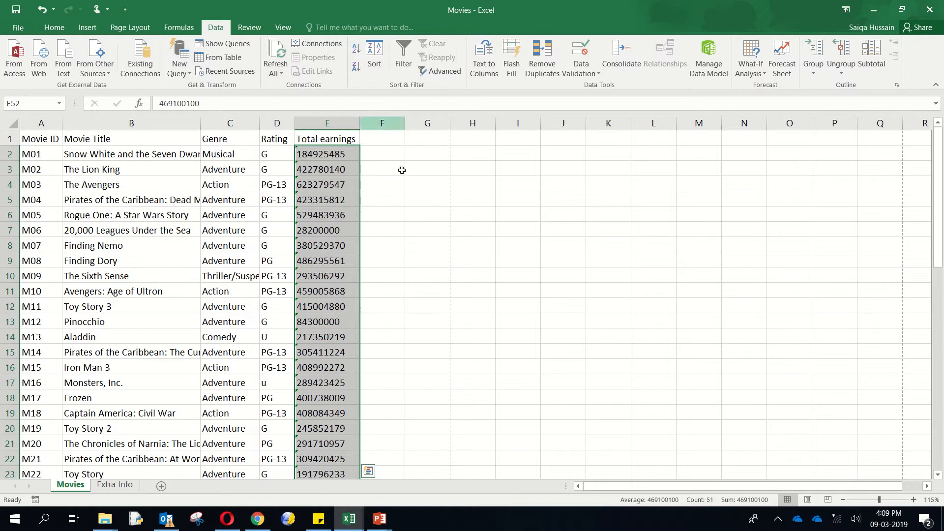
pyautogui.rightClick(338, 156)
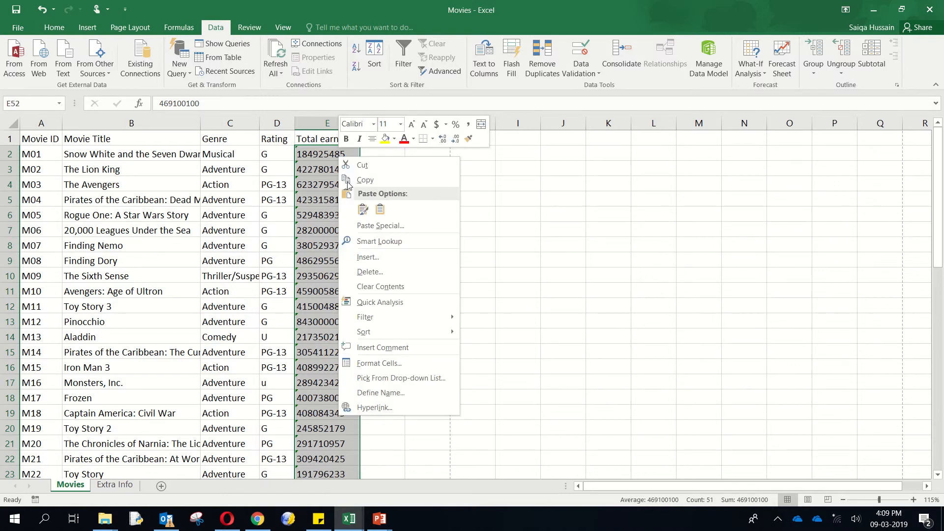
pyautogui.click(430, 366)
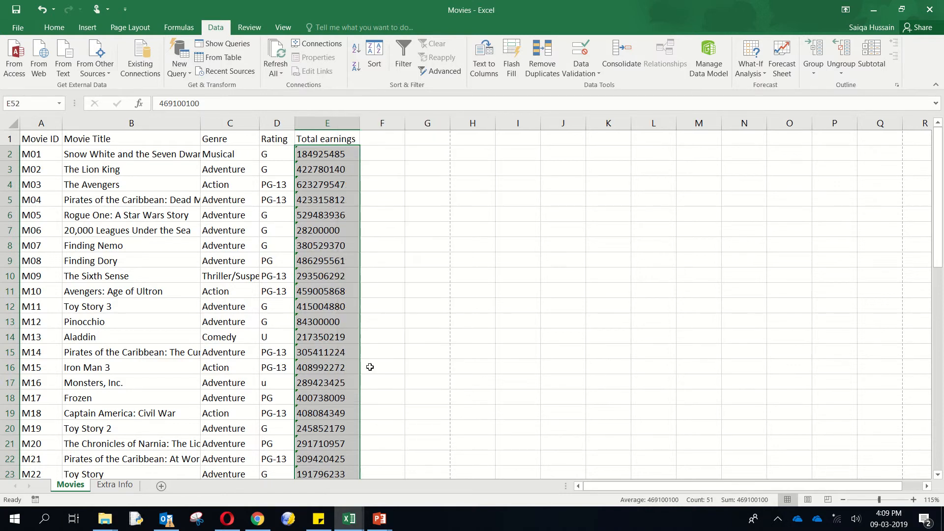
pyautogui.scroll(-13, 373, 344)
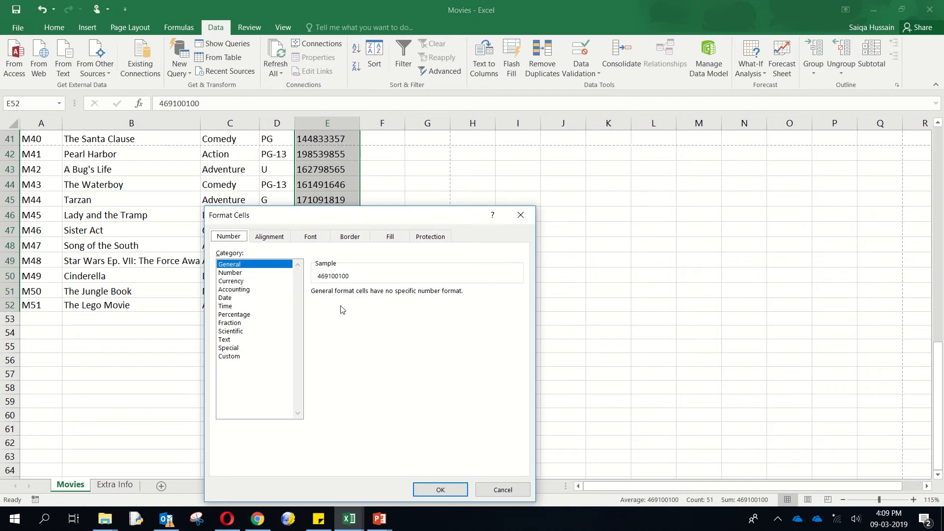
pyautogui.click(230, 272)
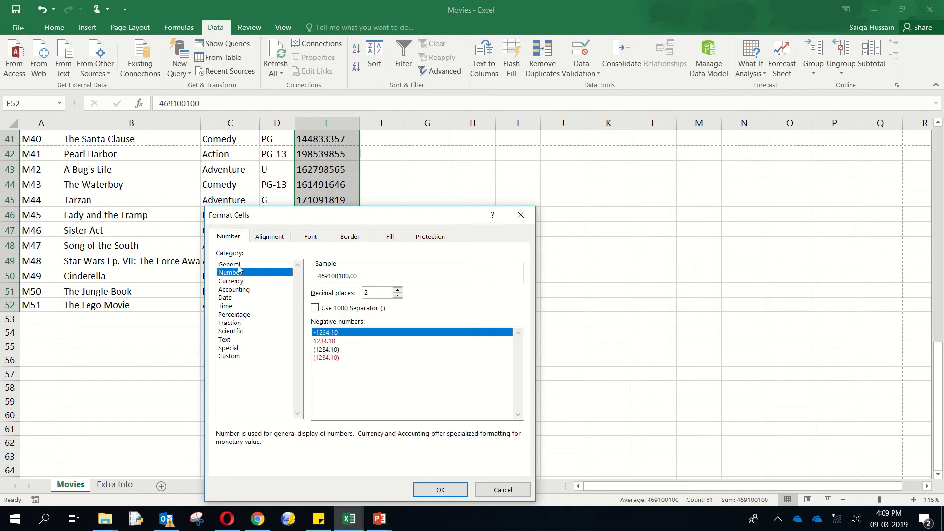
pyautogui.click(398, 296)
pyautogui.click(398, 296)
pyautogui.moveTo(359, 215); pyautogui.dragTo(530, 151)
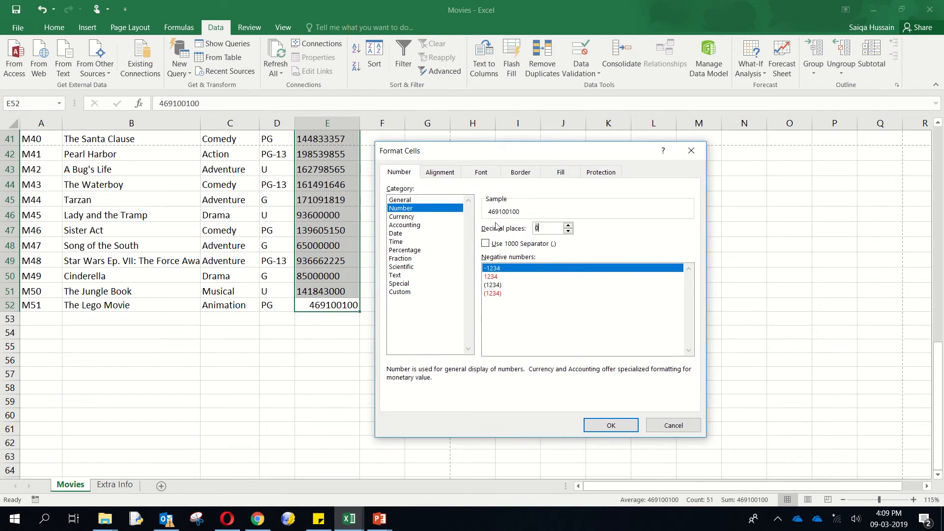
pyautogui.click(608, 424)
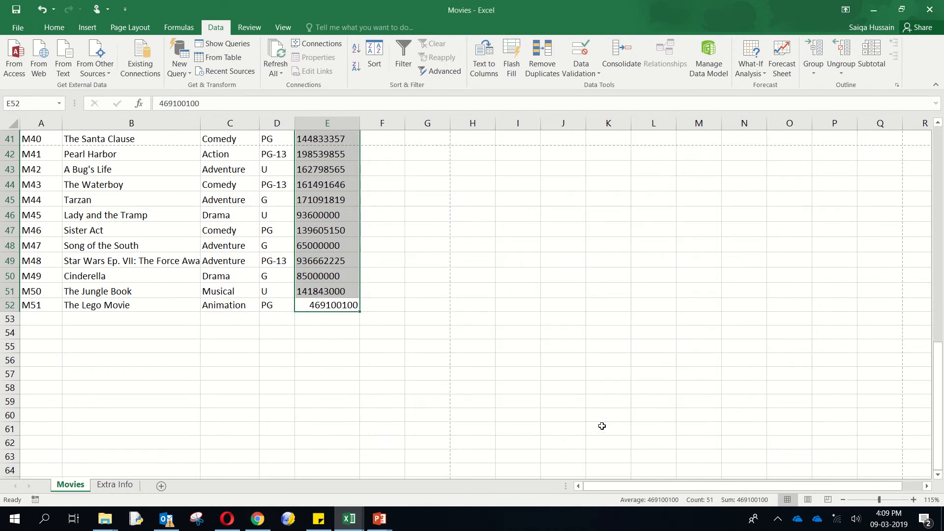
# Left-align the Total earnings values in E2:E52.
pyautogui.click(54, 28)
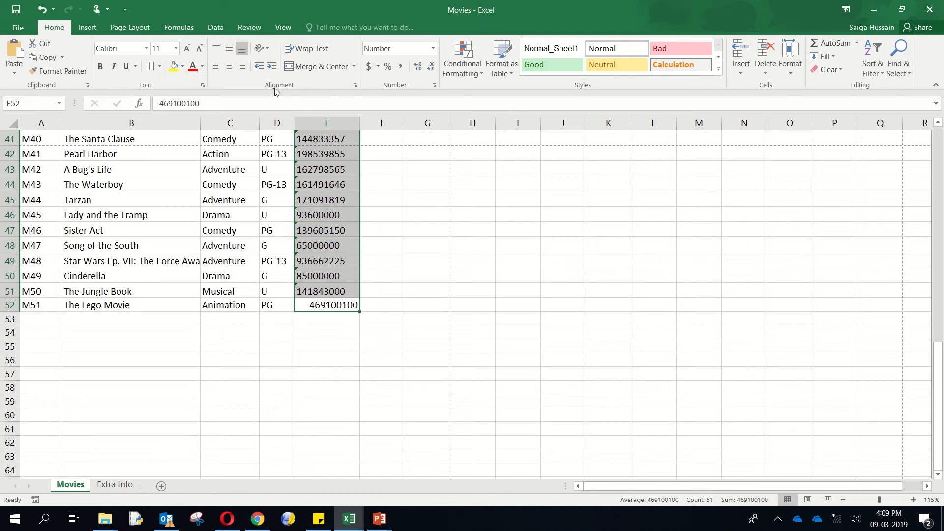
pyautogui.click(216, 67)
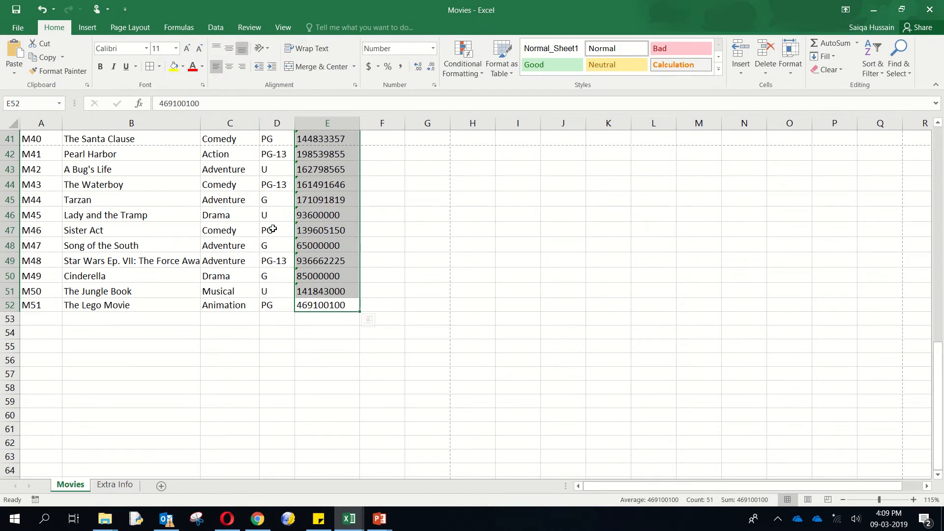
pyautogui.click(301, 289)
# Examine the Total earnings column down to E52 for consistent alignment and number formatting.
pyautogui.moveTo(305, 304); pyautogui.dragTo(327, 155)
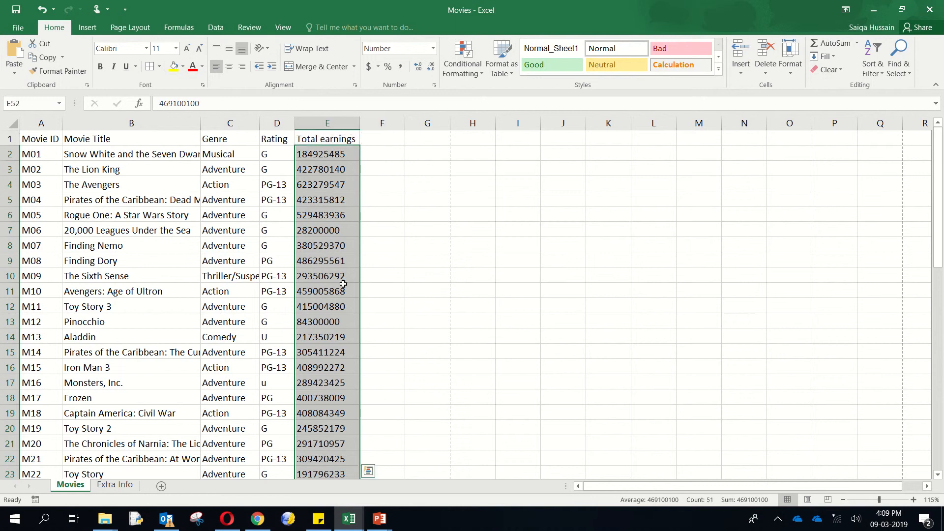
pyautogui.scroll(-6, 326, 240)
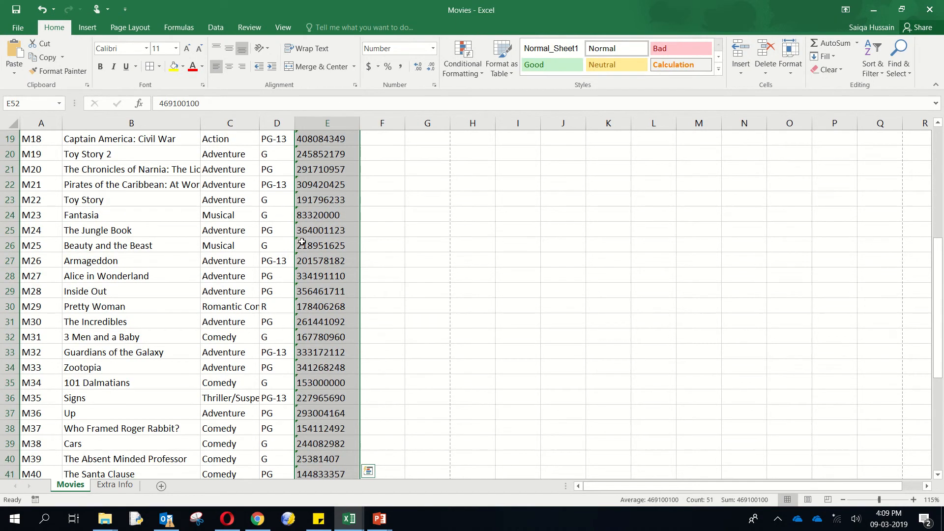
pyautogui.click(299, 242)
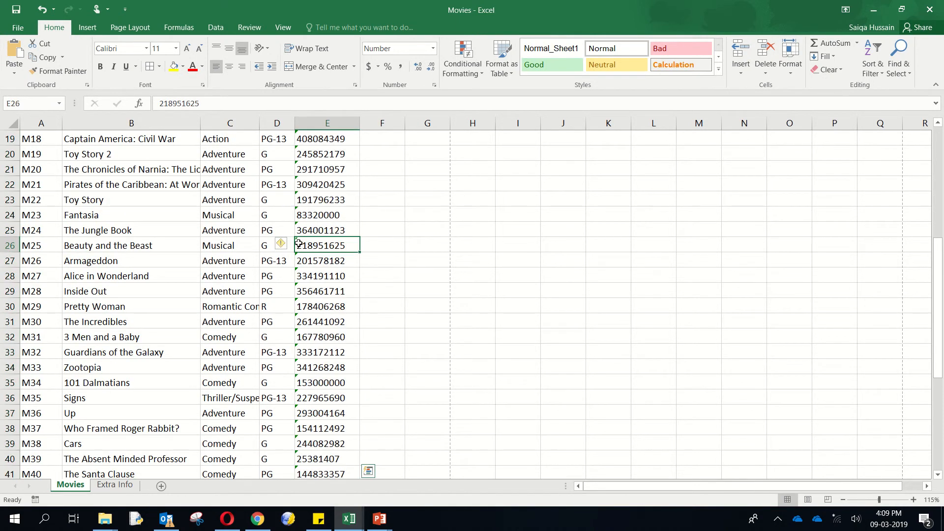
pyautogui.click(318, 382)
pyautogui.scroll(-2, 319, 382)
pyautogui.scroll(-3, 319, 382)
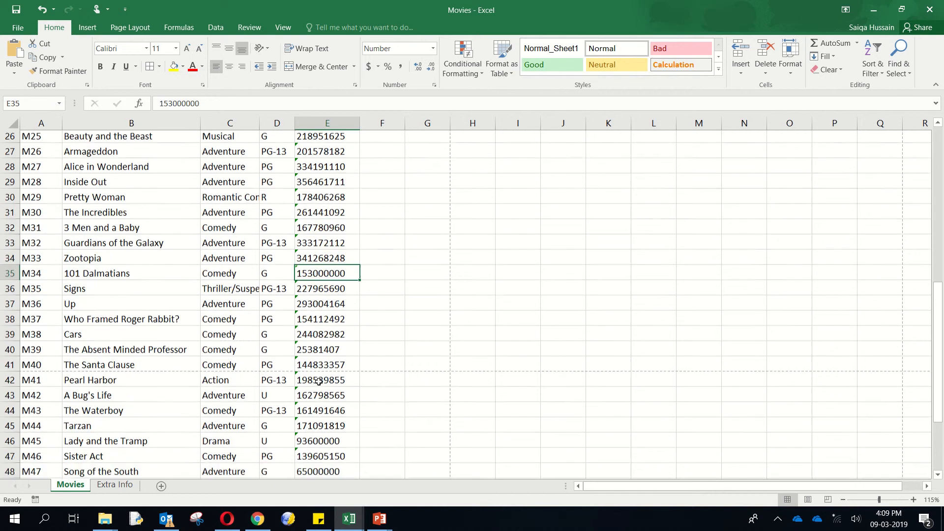
pyautogui.click(317, 396)
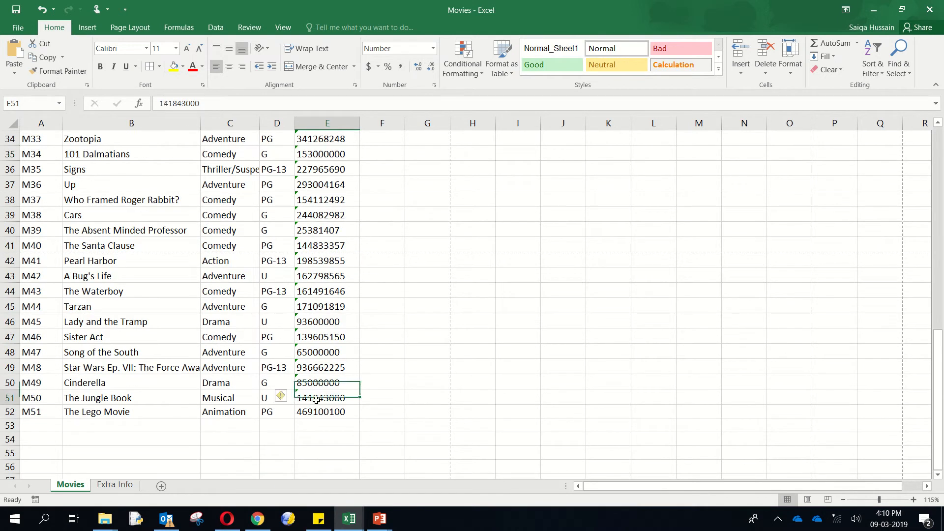
pyautogui.moveTo(360, 404); pyautogui.dragTo(357, 419)
pyautogui.click(425, 279)
pyautogui.click(321, 465)
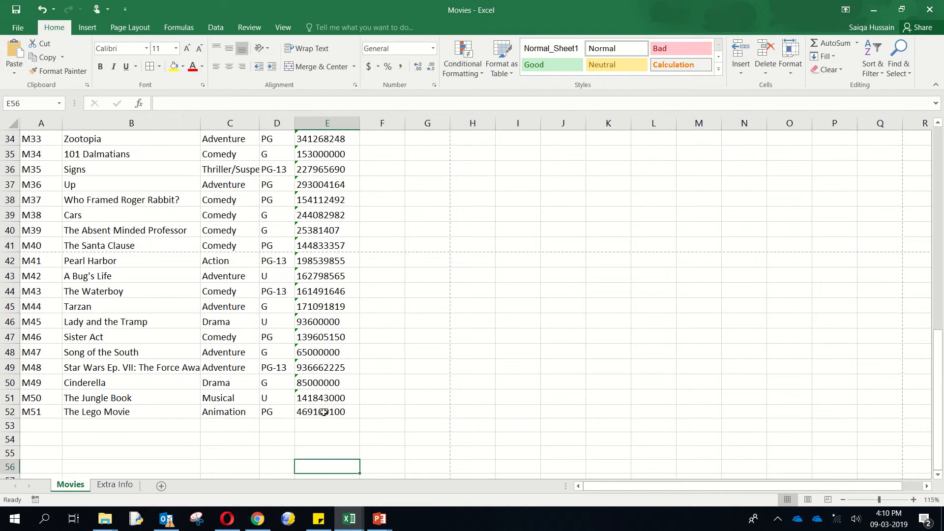
pyautogui.click(325, 412)
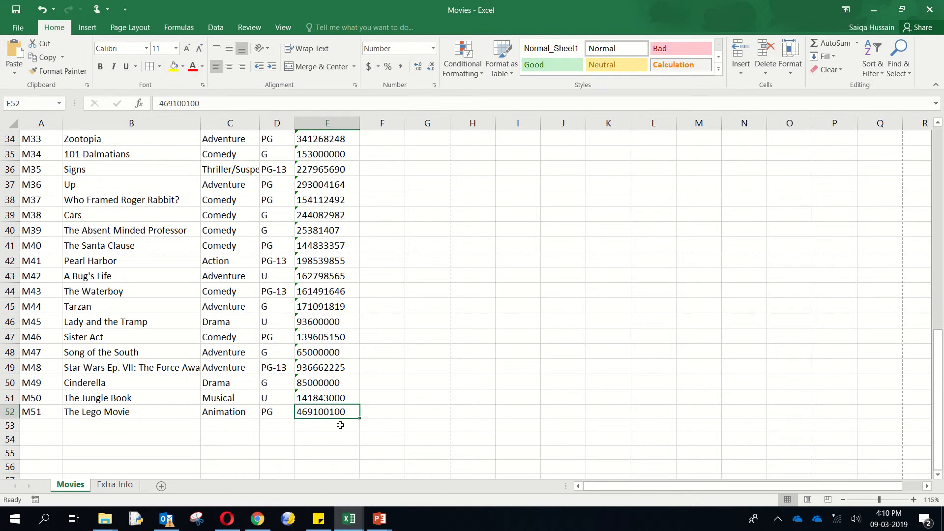
pyautogui.scroll(11, 340, 425)
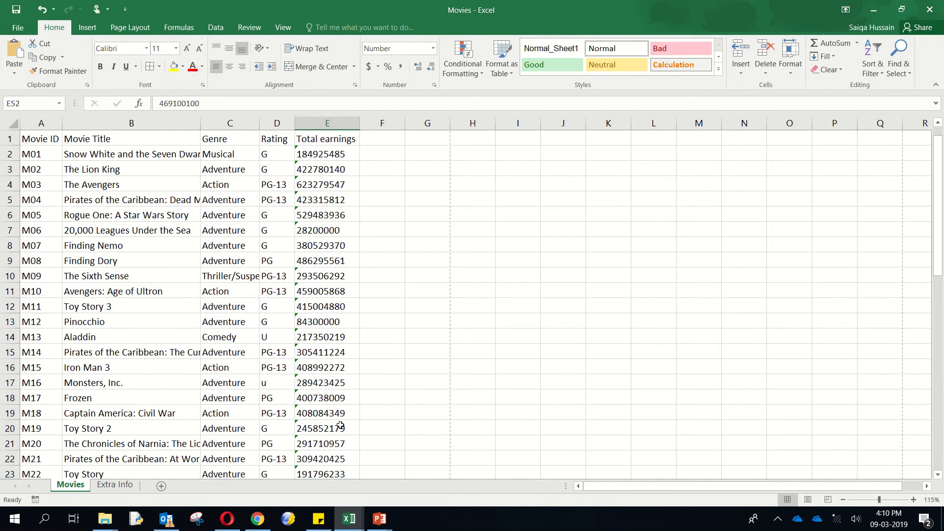
# Place the Movies workbook and the Spreadsheet revision PowerPoint presentation side by side, and highlight the ascending Genre order wording in the Part 2 sorting task.
pyautogui.click(901, 9)
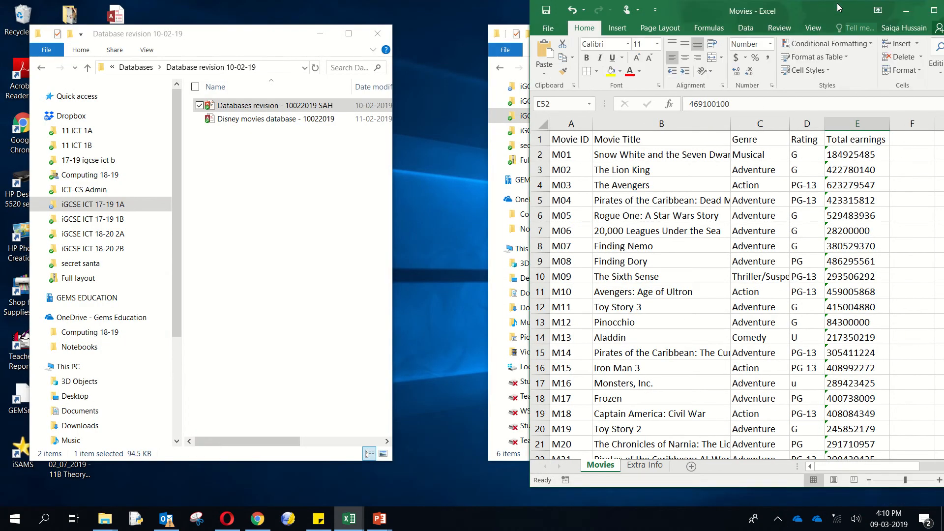
pyautogui.moveTo(788, 8); pyautogui.dragTo(301, 22)
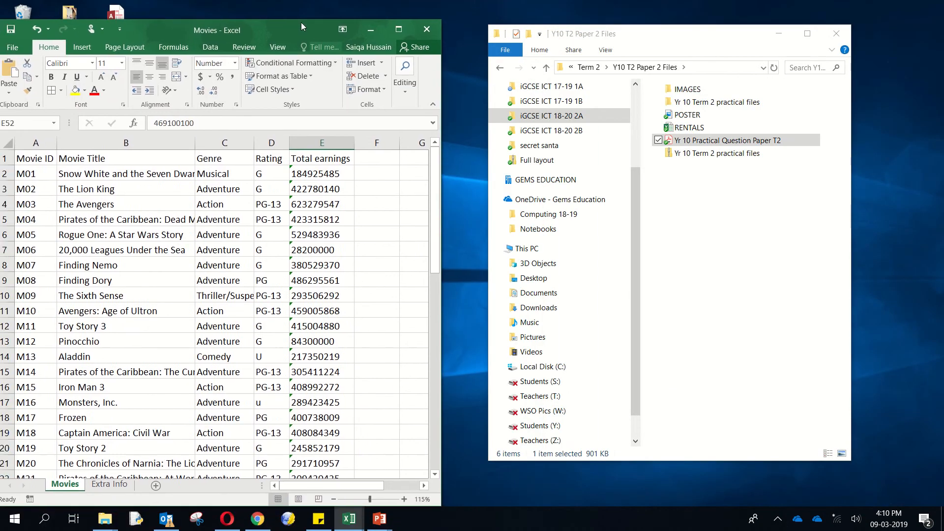
pyautogui.moveTo(381, 520)
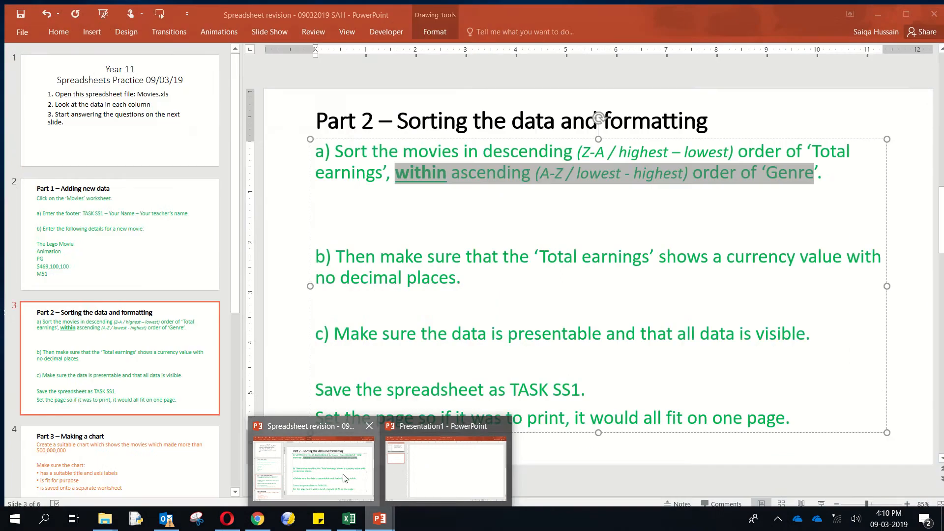
pyautogui.click(345, 478)
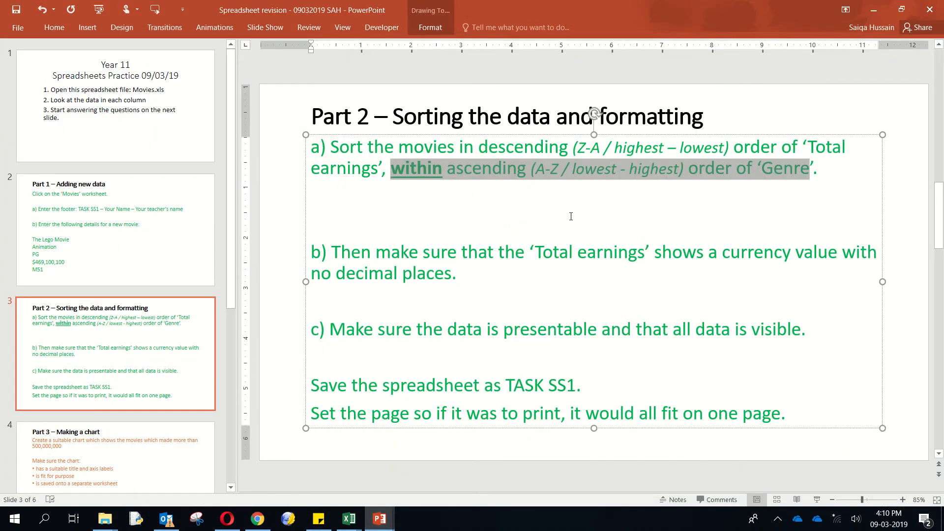
pyautogui.click(904, 11)
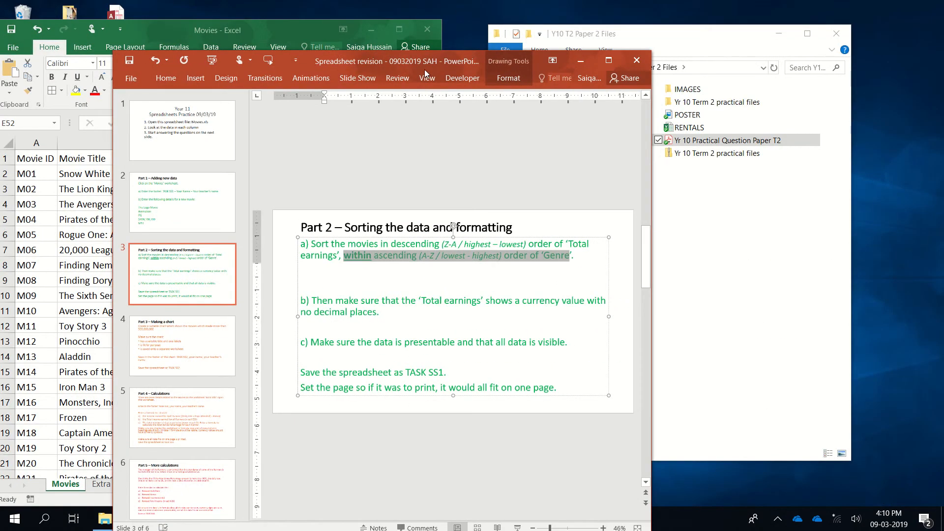
pyautogui.moveTo(425, 64); pyautogui.dragTo(708, 25)
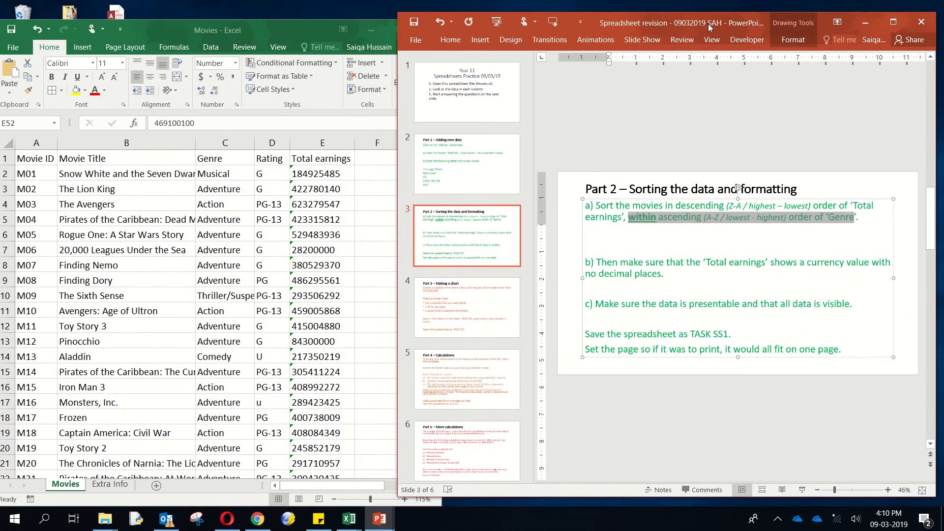
pyautogui.moveTo(676, 205); pyautogui.dragTo(854, 217)
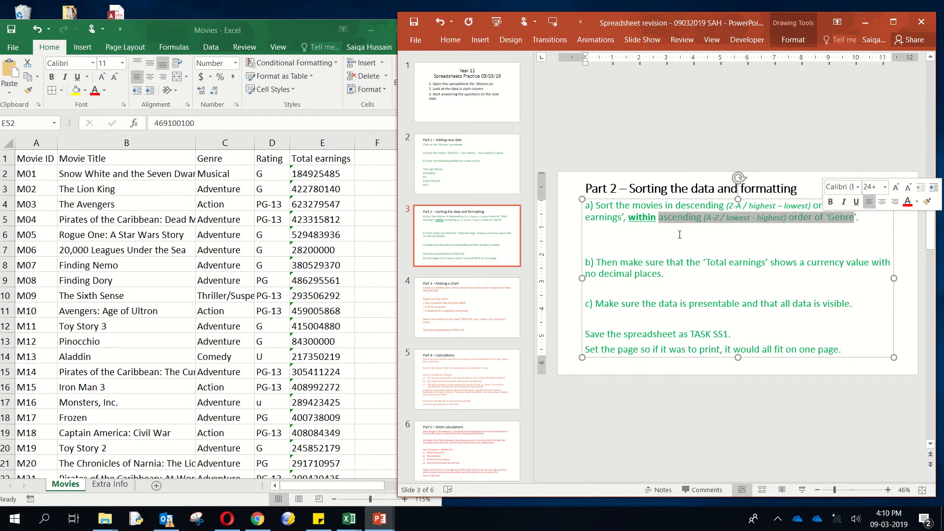
# Switch to the Movies workbook, maximise it, and sort the movie table A1:E52 by Genre values from A to Z.
pyautogui.click(304, 219)
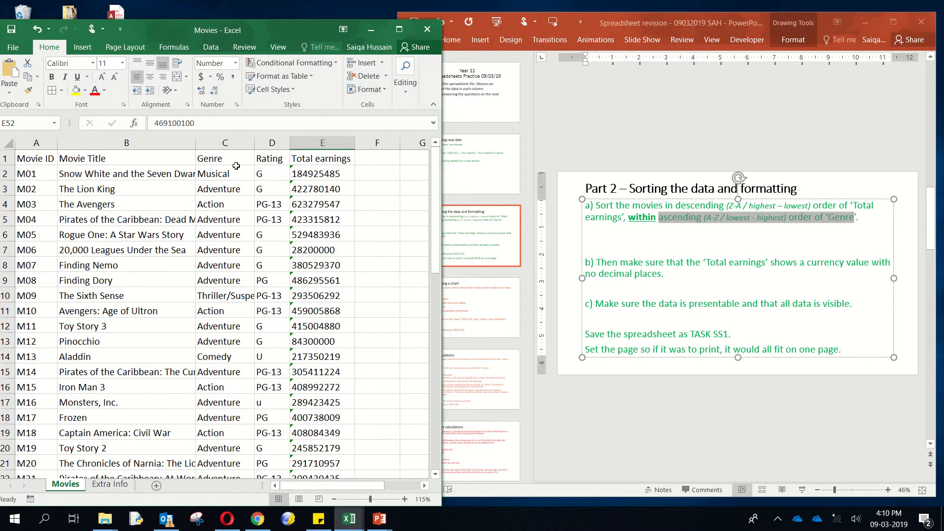
pyautogui.moveTo(30, 158); pyautogui.dragTo(334, 431)
pyautogui.scroll(11, 310, 217)
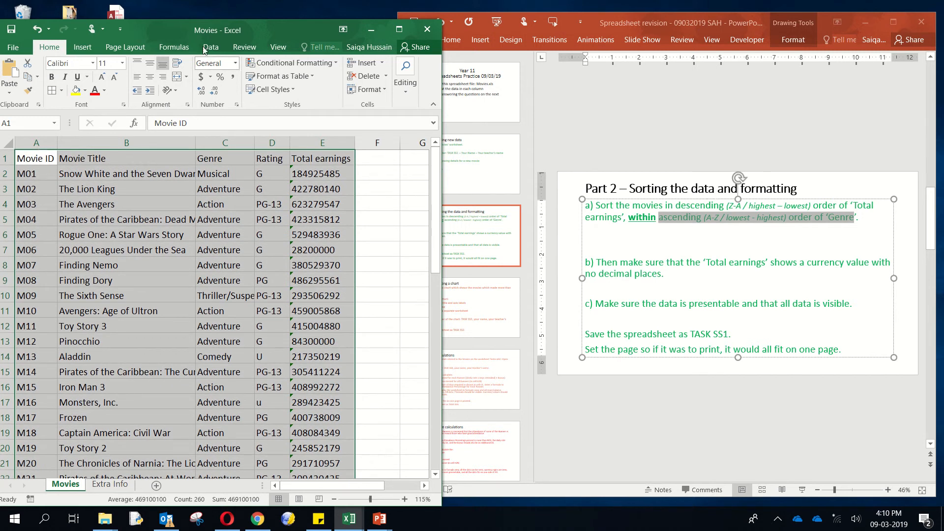
pyautogui.click(399, 29)
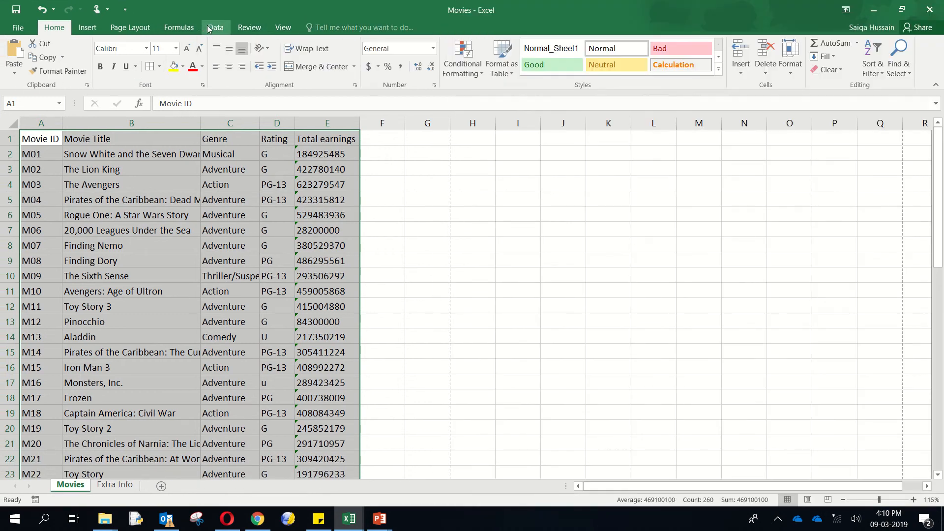
pyautogui.click(212, 27)
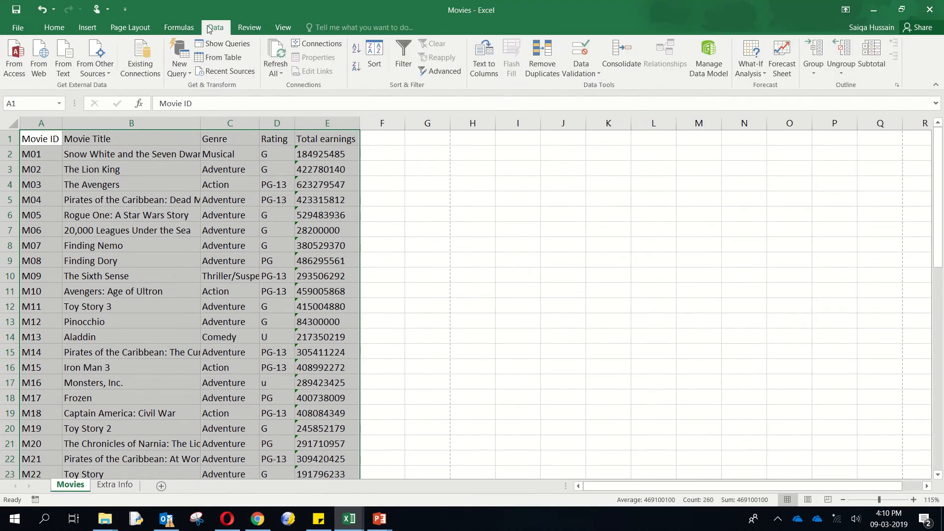
pyautogui.click(372, 53)
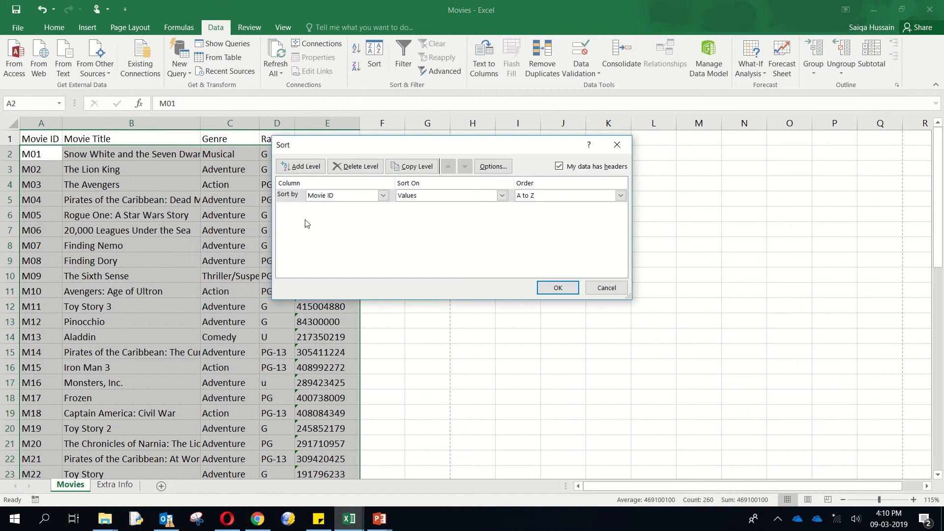
pyautogui.click(316, 197)
pyautogui.click(329, 224)
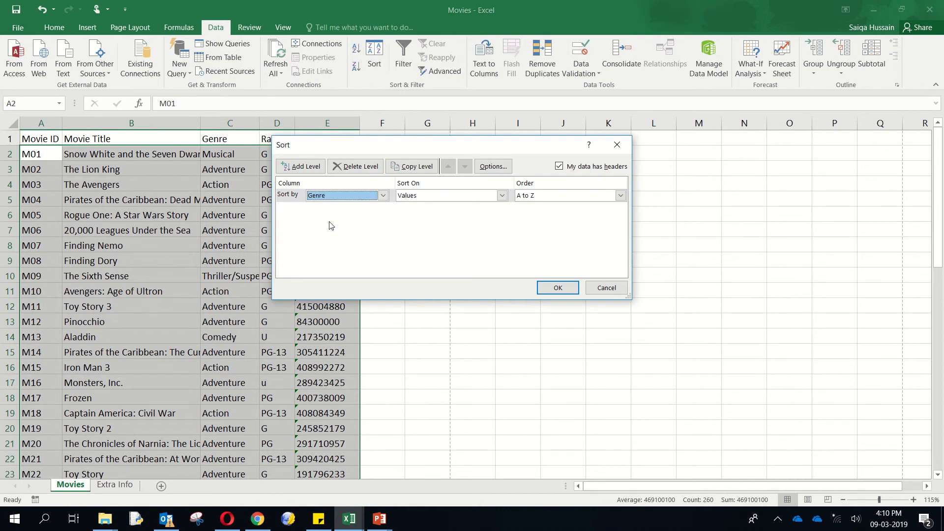
pyautogui.click(547, 195)
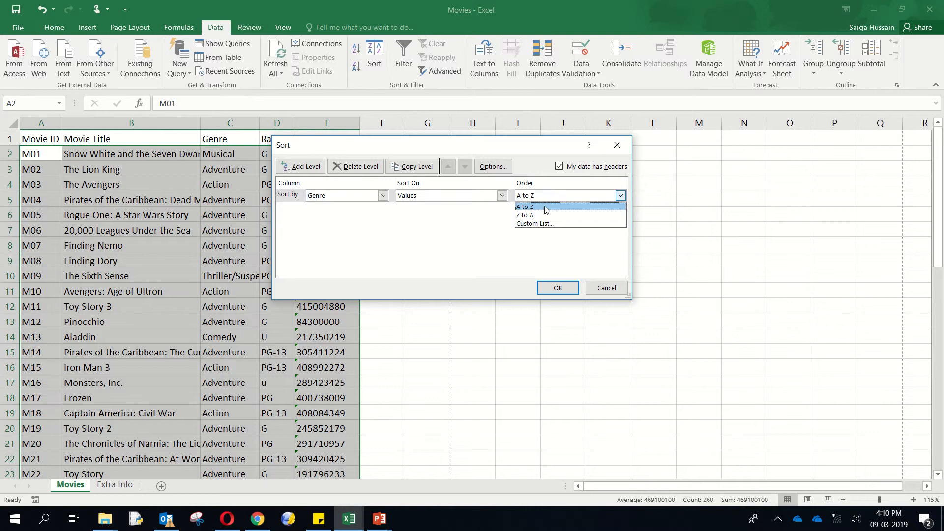
pyautogui.click(544, 207)
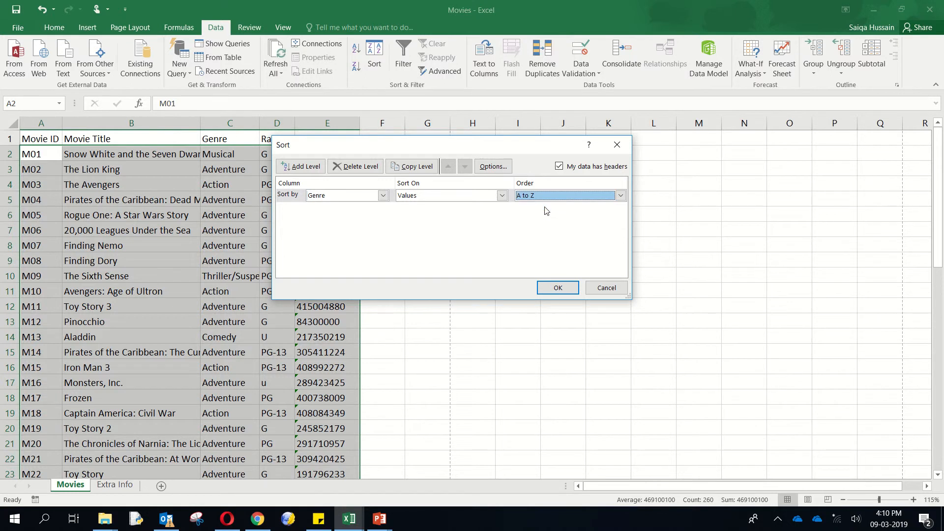
pyautogui.click(558, 288)
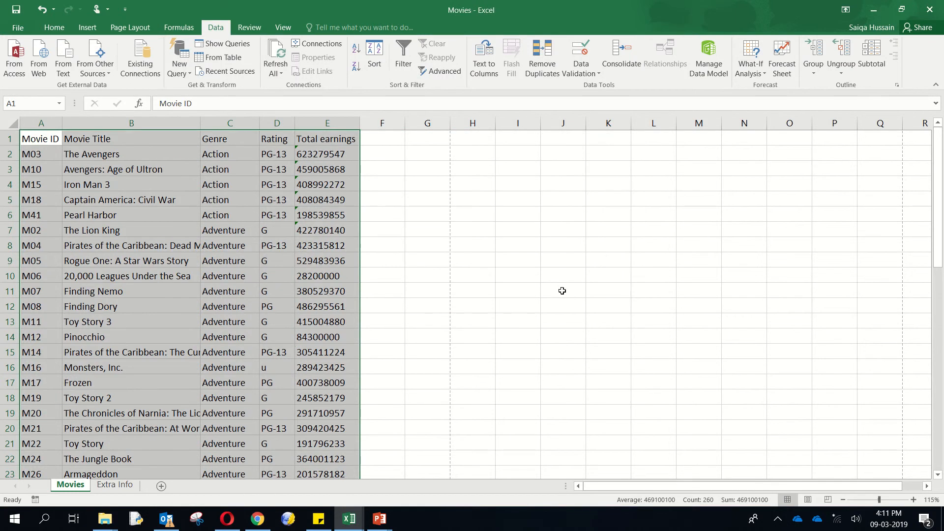
# Examine the Genre column's alphabetical order and the order of Total earnings within the Action movies.
pyautogui.moveTo(224, 149); pyautogui.dragTo(221, 386)
pyautogui.scroll(-8, 221, 386)
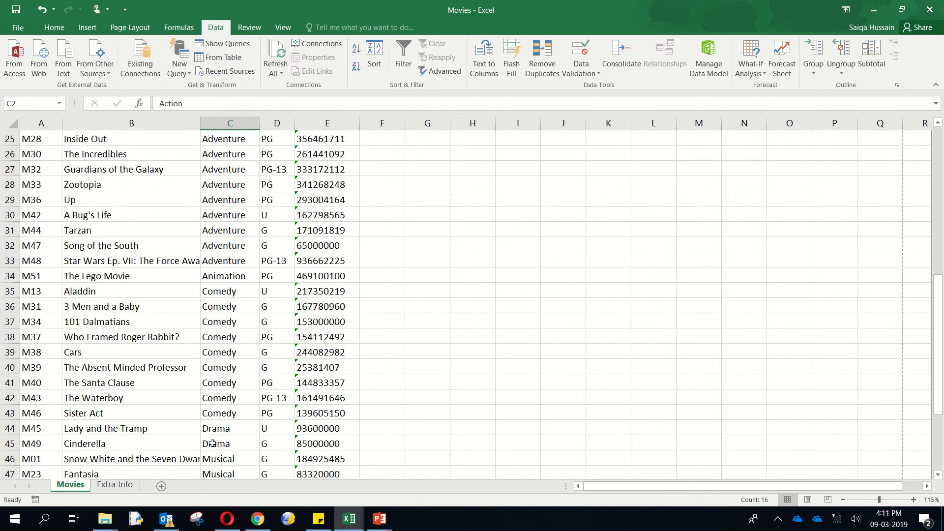
pyautogui.scroll(-1, 207, 462)
pyautogui.scroll(8, 199, 450)
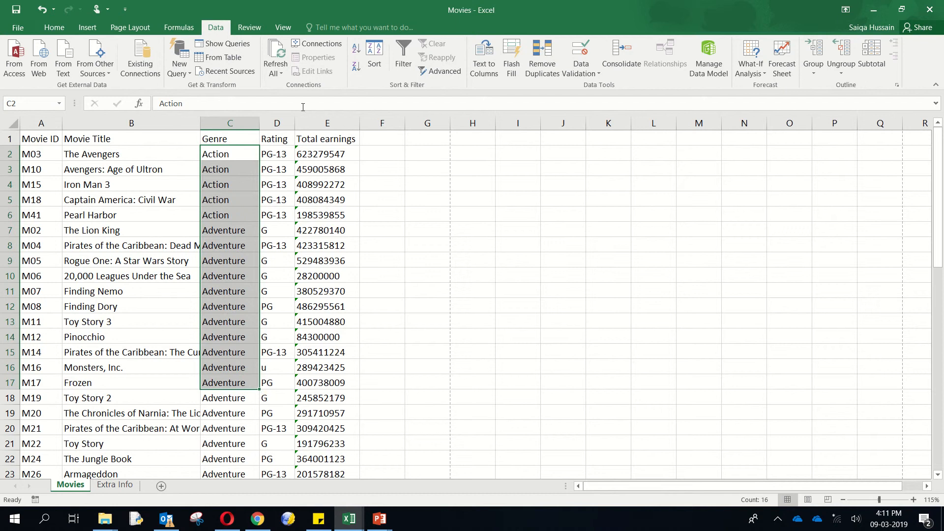
pyautogui.click(274, 170)
pyautogui.moveTo(37, 149); pyautogui.dragTo(302, 219)
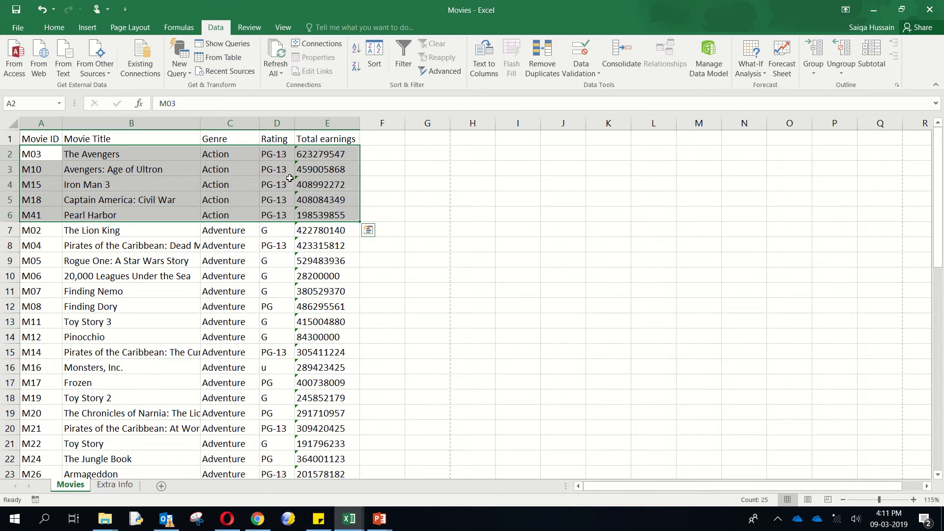
pyautogui.click(324, 170)
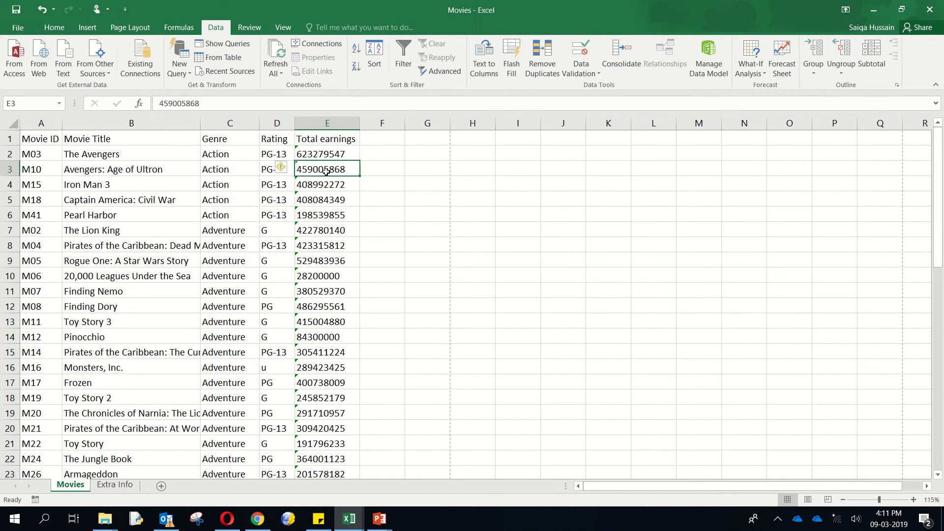
pyautogui.click(268, 327)
# Select the movie table A1:E52, recheck the Part 2 sorting task in the PowerPoint presentation, and return to the Movies workbook.
pyautogui.moveTo(48, 139); pyautogui.dragTo(337, 529)
pyautogui.click(379, 519)
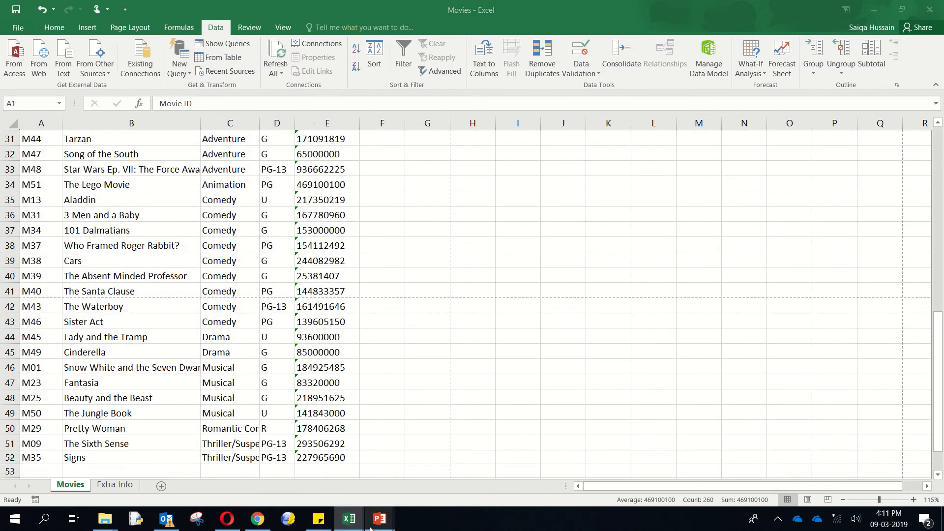
pyautogui.click(300, 438)
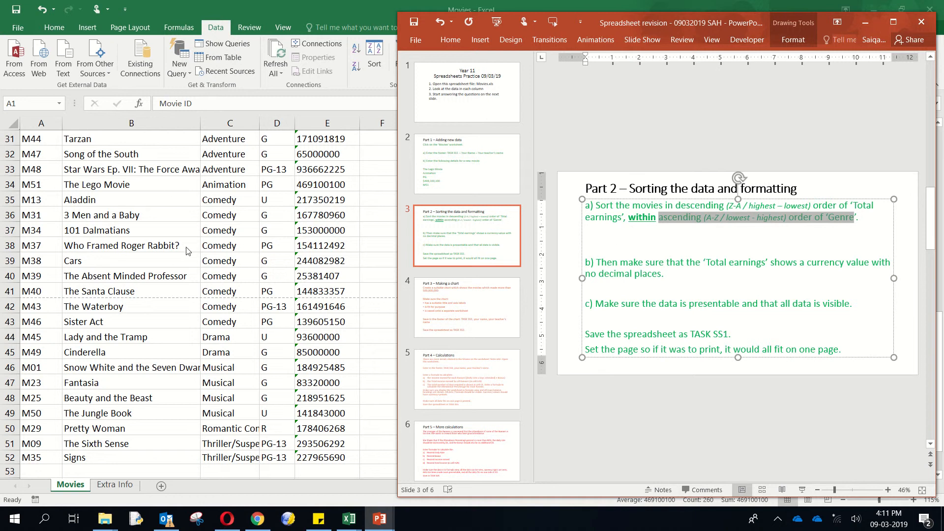
pyautogui.click(865, 24)
pyautogui.scroll(4, 293, 278)
pyautogui.scroll(6, 294, 278)
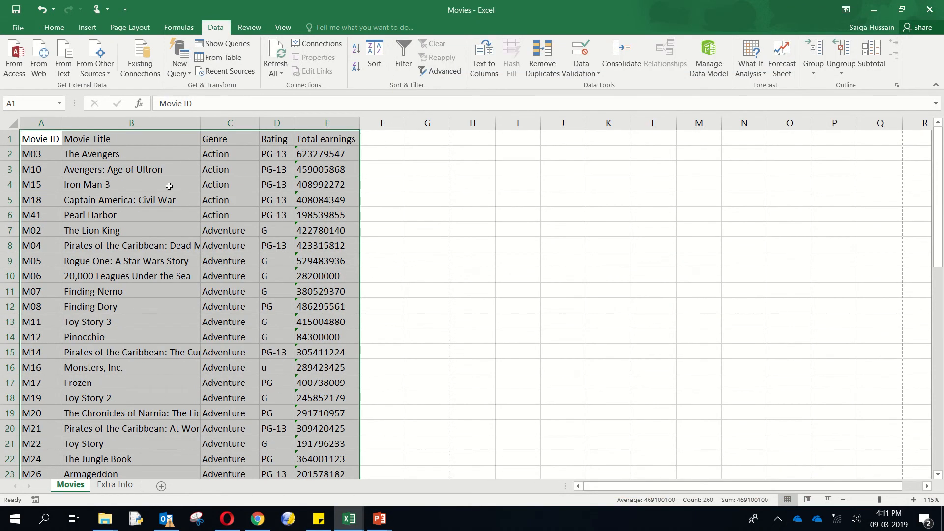
# Add a second sort level on Total earnings values from Z to A under Genre, sorting anything that looks like a number as a number.
pyautogui.click(376, 51)
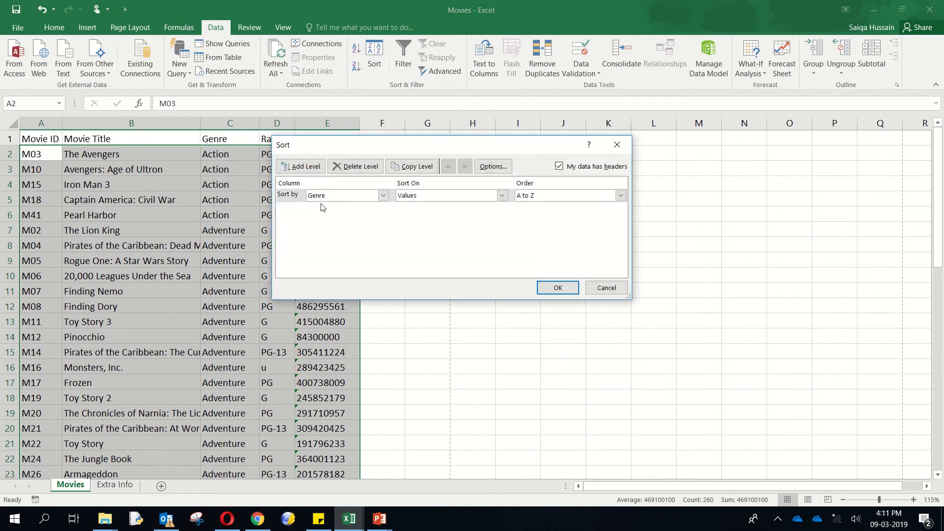
pyautogui.click(297, 167)
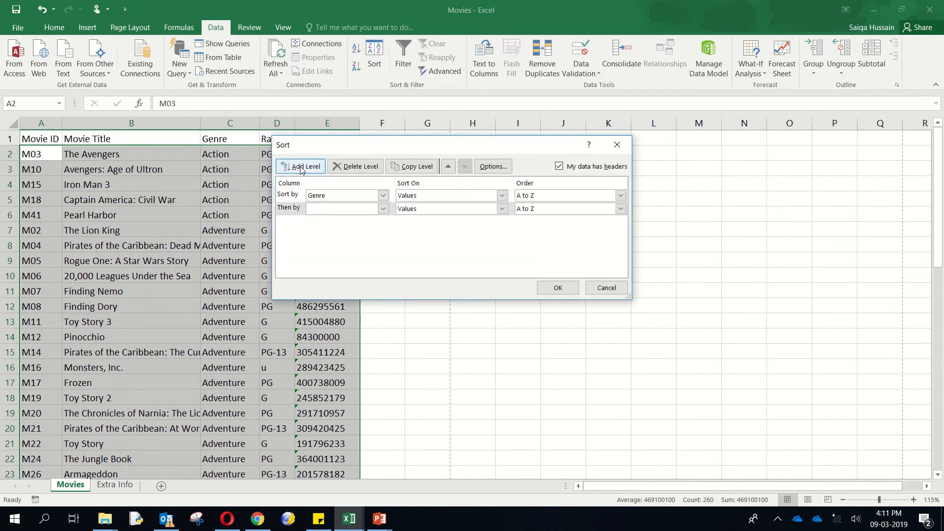
pyautogui.click(331, 211)
pyautogui.click(337, 254)
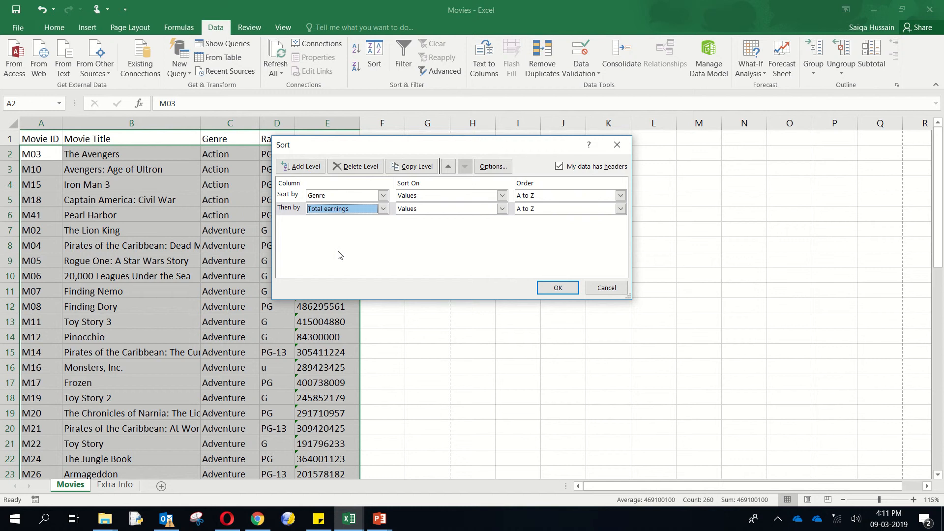
pyautogui.click(526, 210)
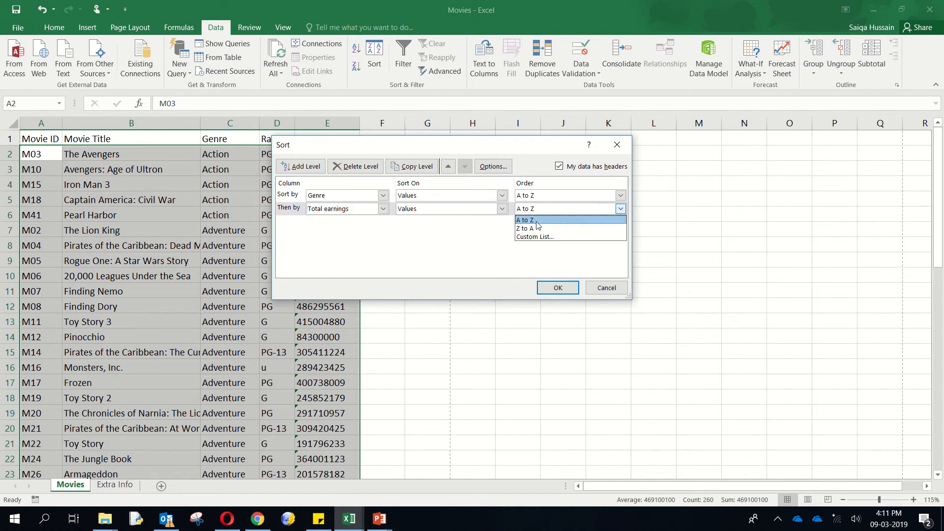
pyautogui.click(538, 229)
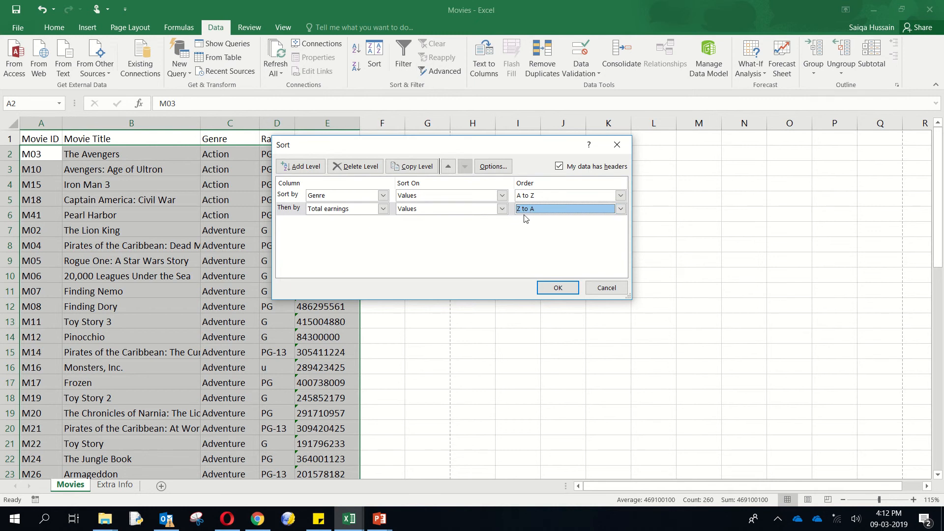
pyautogui.click(559, 289)
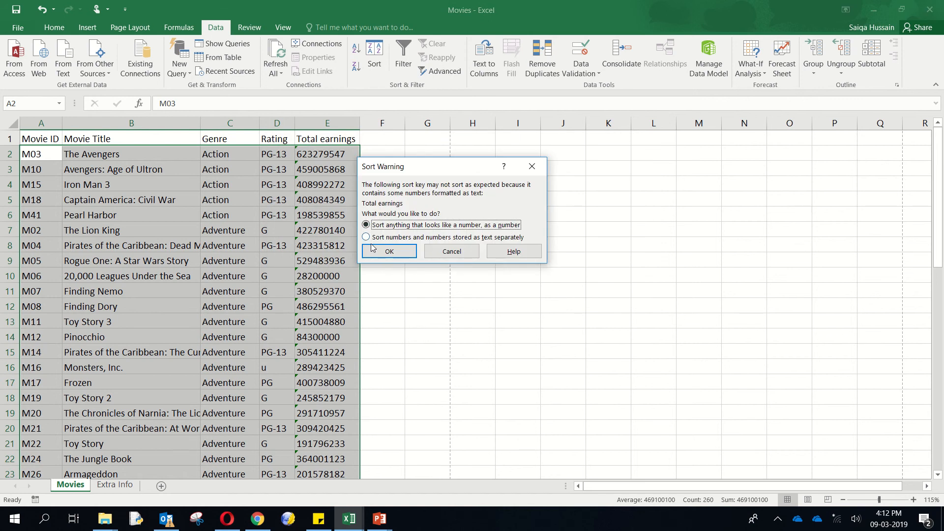
pyautogui.click(389, 252)
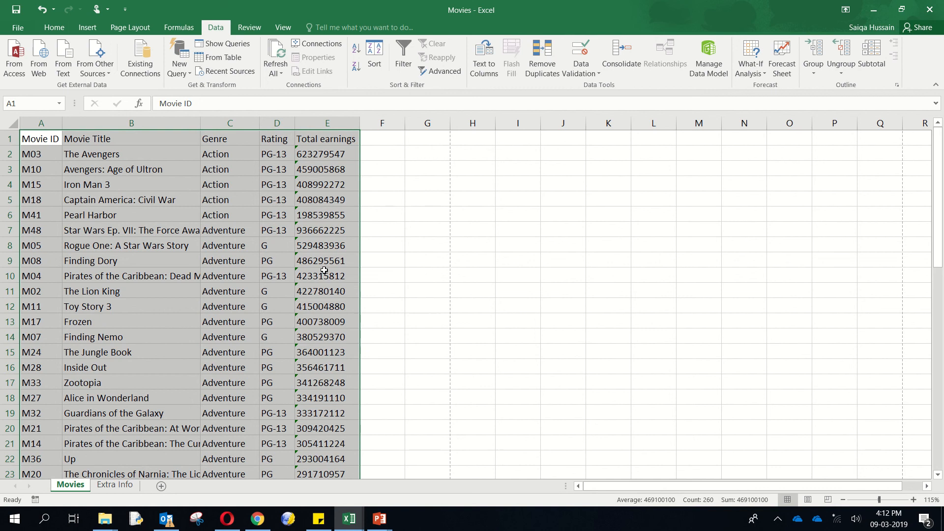
# Examine the Action and Adventure groups to check that Total earnings run from highest to lowest within each genre.
pyautogui.click(324, 274)
pyautogui.moveTo(321, 156); pyautogui.dragTo(27, 215)
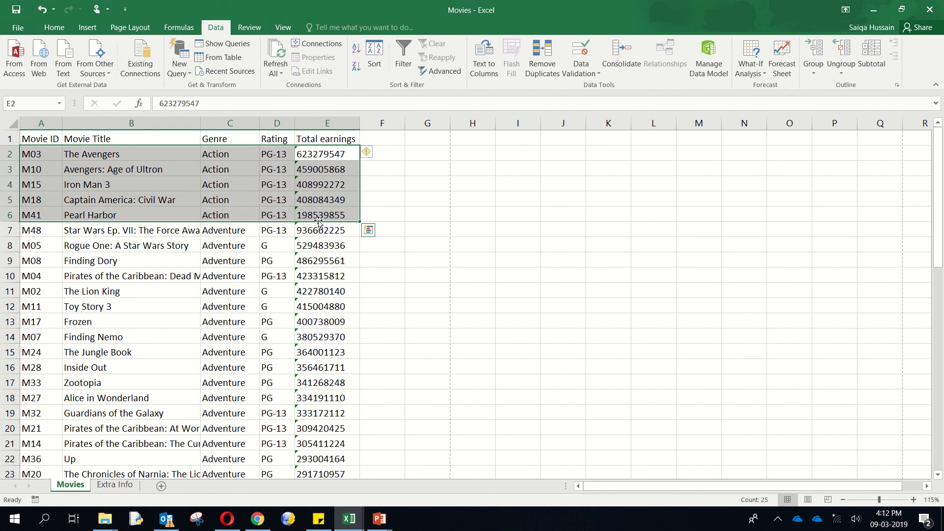
pyautogui.moveTo(241, 231); pyautogui.dragTo(301, 384)
pyautogui.scroll(4, 295, 384)
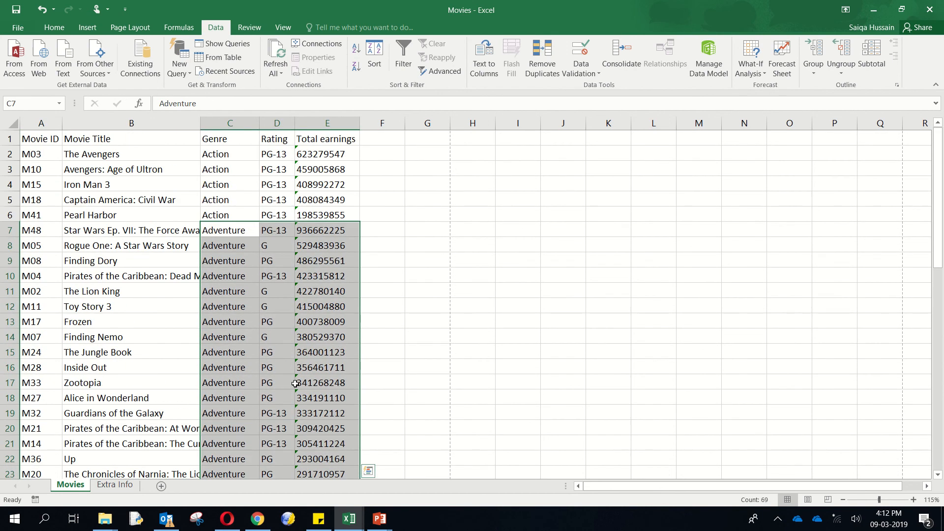
pyautogui.click(327, 276)
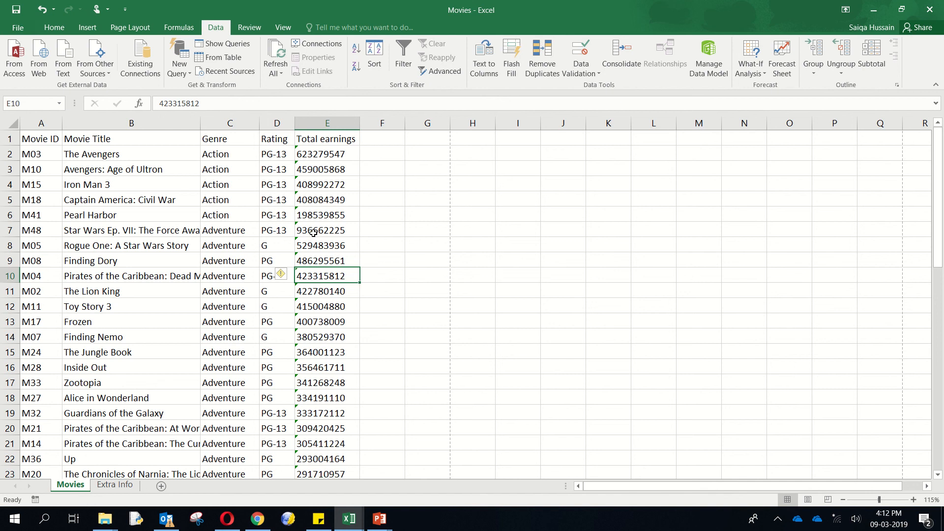
pyautogui.click(313, 245)
pyautogui.moveTo(313, 260); pyautogui.dragTo(312, 276)
pyautogui.click(312, 306)
pyautogui.scroll(-7, 311, 303)
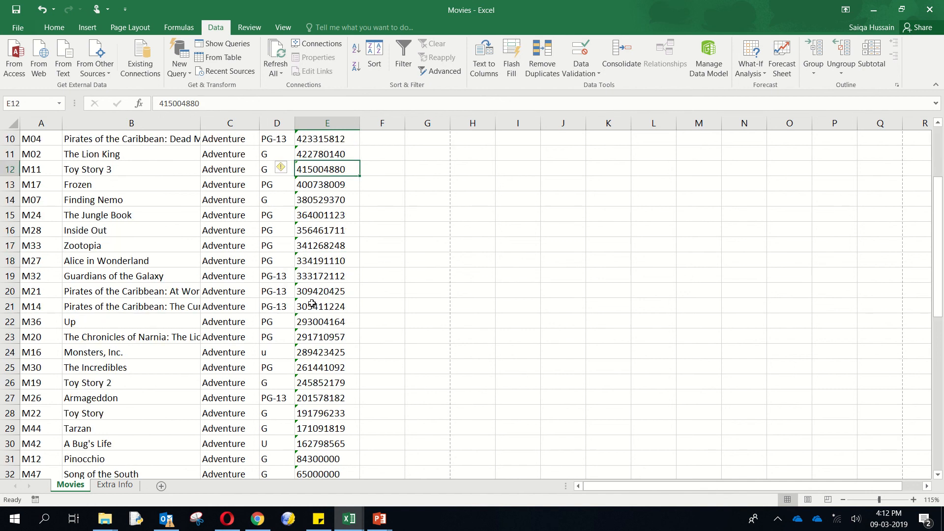
pyautogui.click(301, 304)
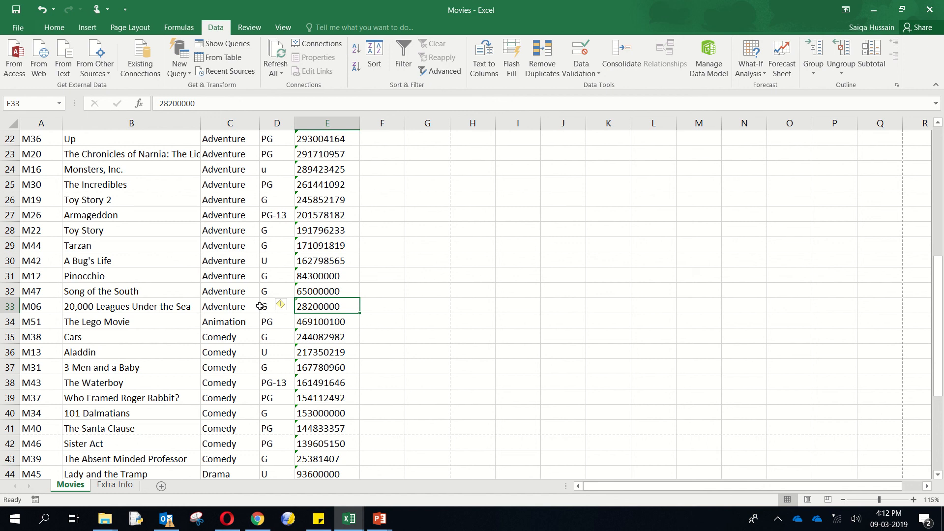
pyautogui.moveTo(257, 305); pyautogui.dragTo(254, 168)
pyautogui.scroll(7, 265, 336)
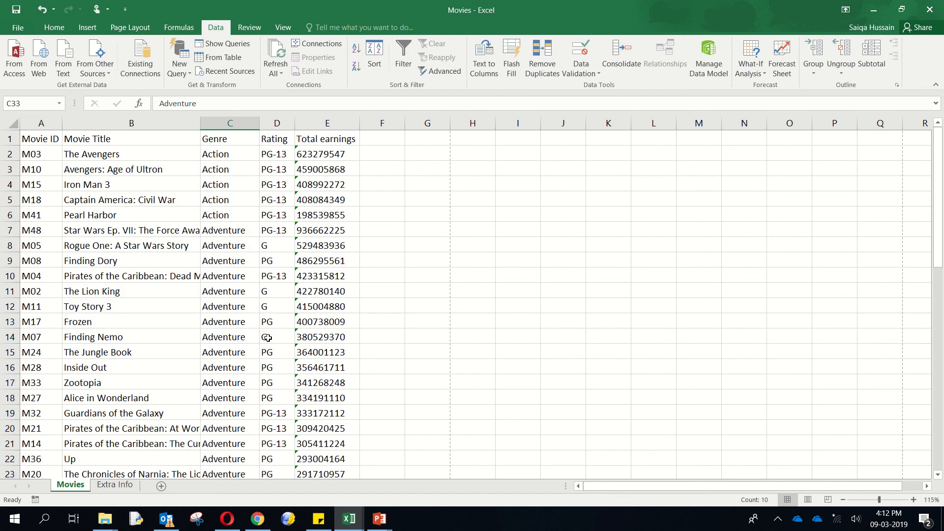